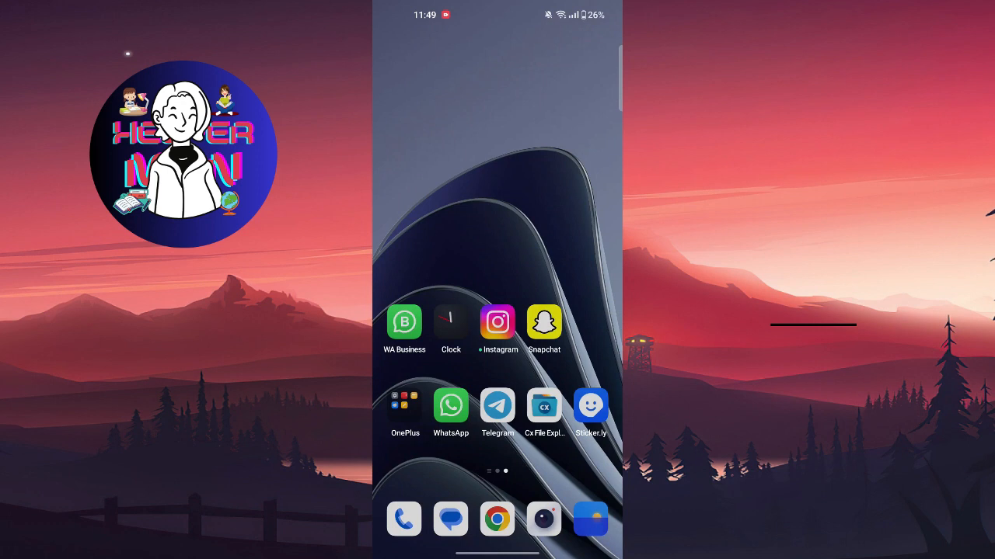
# - Launch Snapchat from the home screen
pyautogui.click(544, 322)
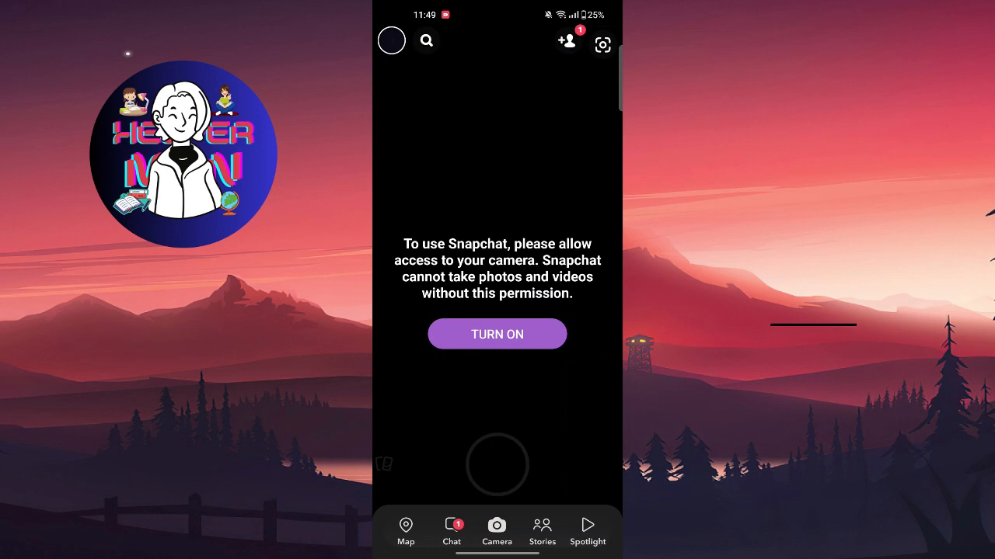
pyautogui.click(452, 530)
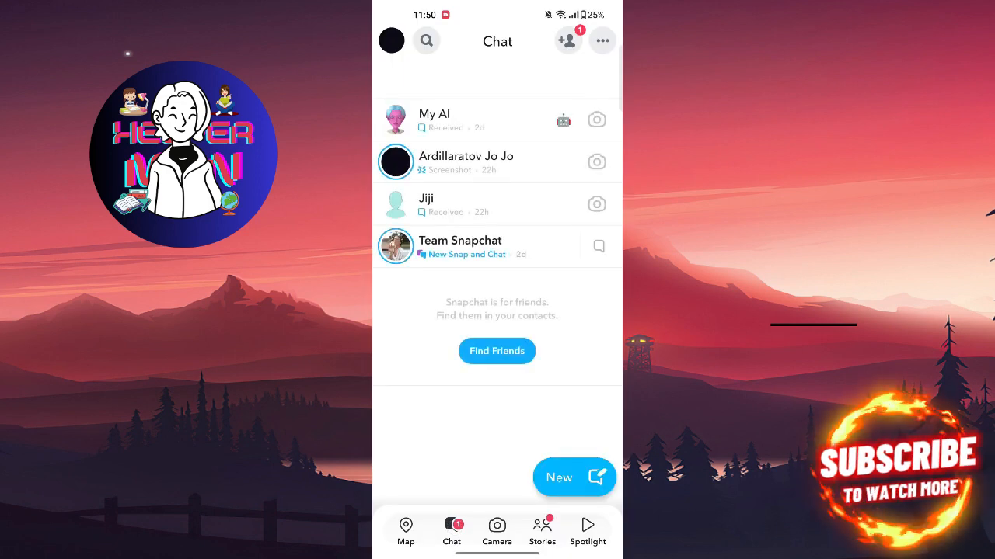
pyautogui.click(531, 164)
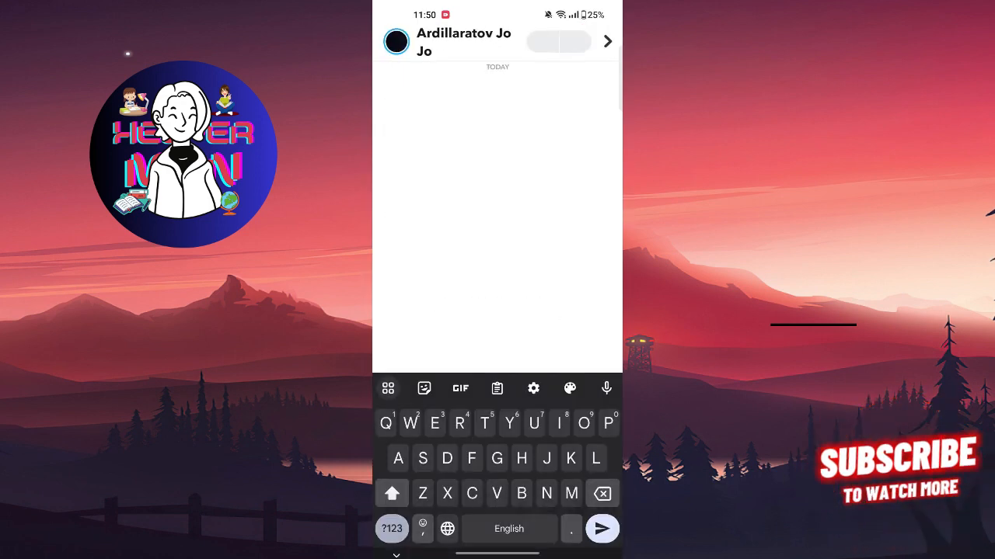
pyautogui.click(575, 292)
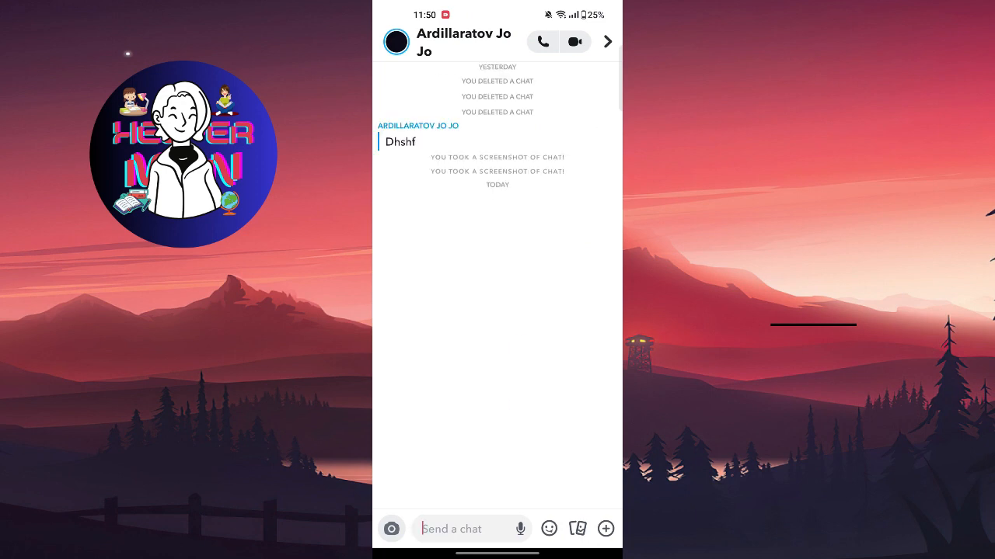
pyautogui.moveTo(497, 554); pyautogui.dragTo(498, 279)
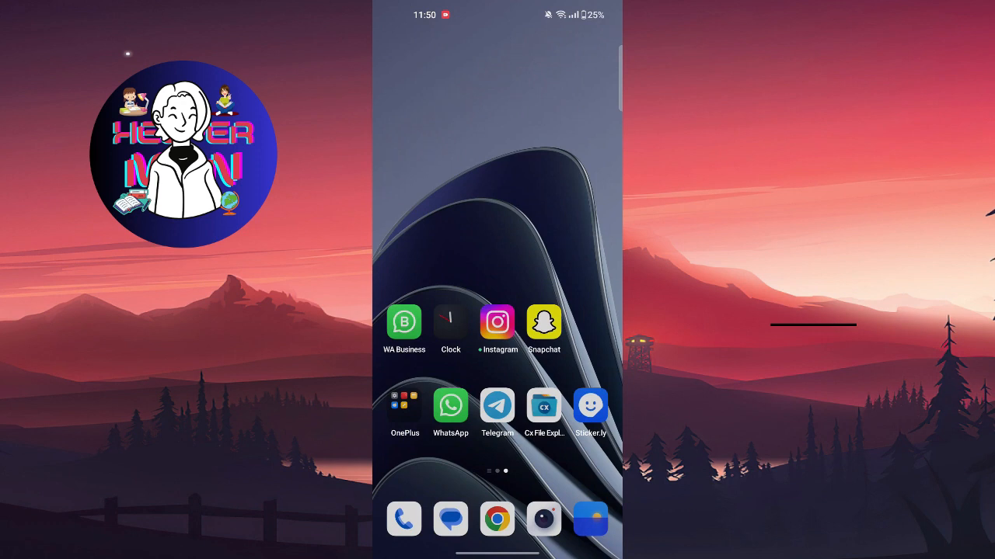
pyautogui.click(543, 322)
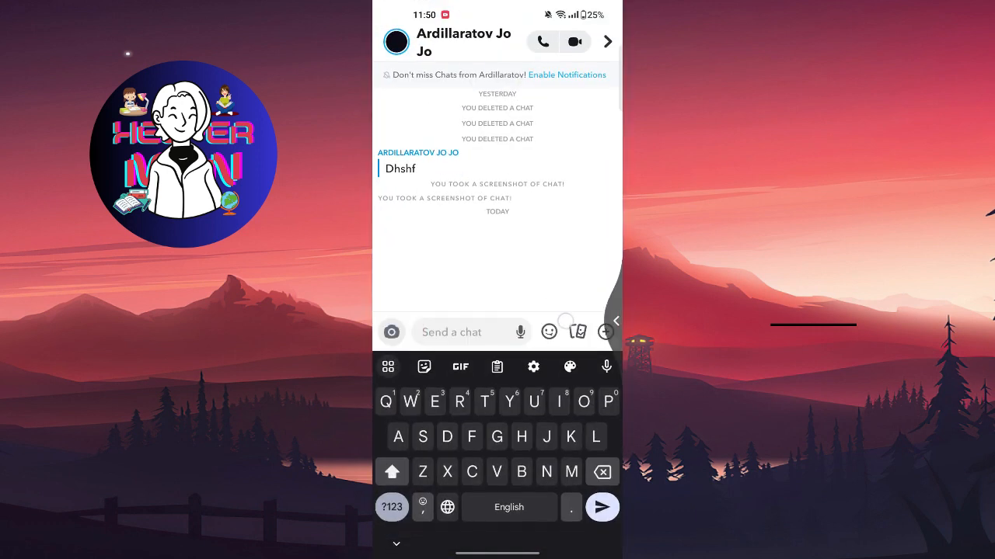
pyautogui.press('Escape')
pyautogui.press('super')
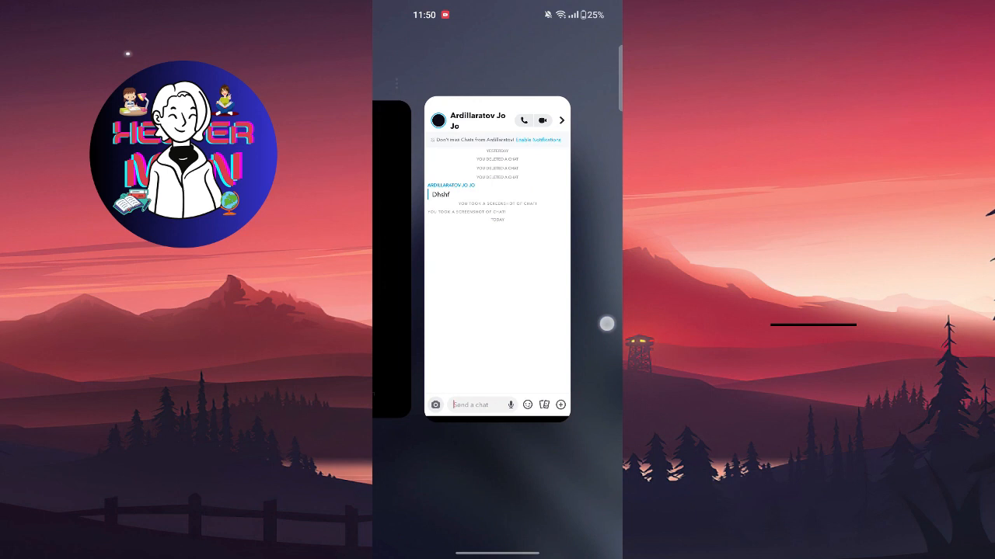